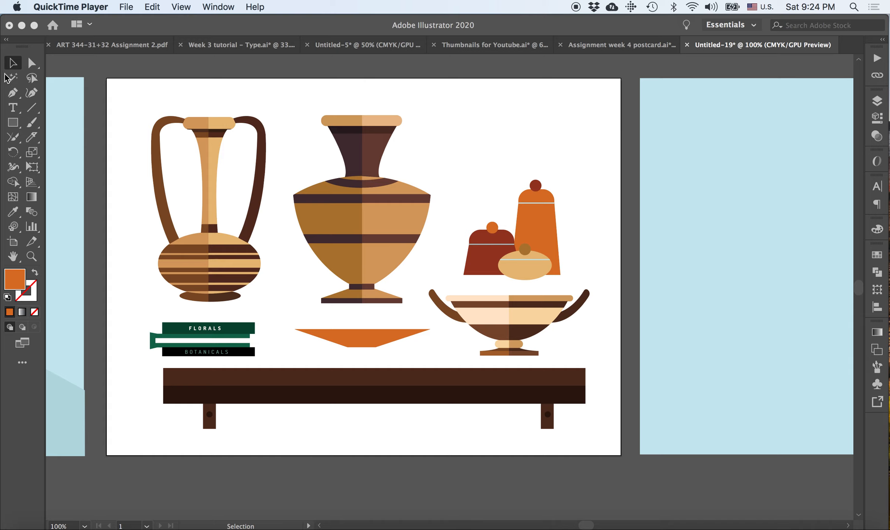
- Scale down the two-handled vase, the wide urn and the group of lidded jars, and raise the jars toward the artboard's top right
{"action": "left_click", "coordinate": [15, 62]}
{"action": "left_click_drag", "start_coordinate": [137, 104], "coordinate": [241, 260]}
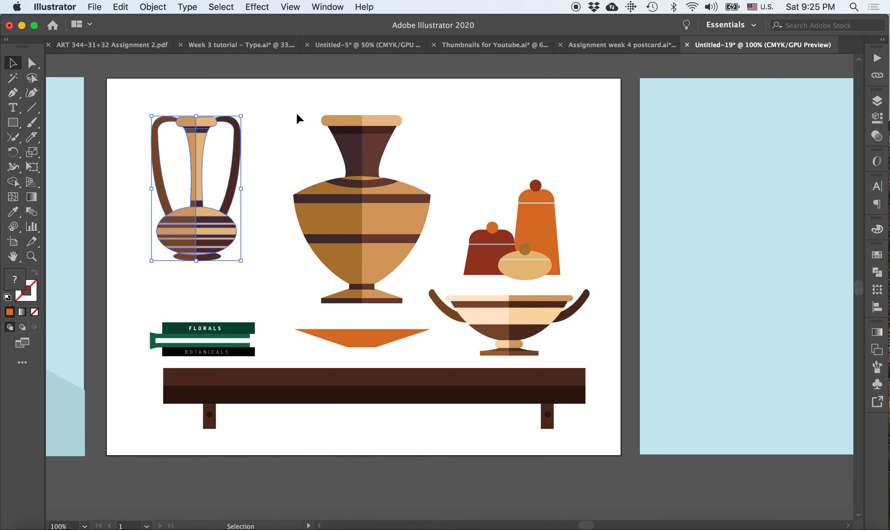
{"action": "left_click_drag", "start_coordinate": [367, 244], "coordinate": [384, 241]}
{"action": "left_click", "coordinate": [405, 180]}
{"action": "left_click_drag", "start_coordinate": [433, 170], "coordinate": [528, 173]}
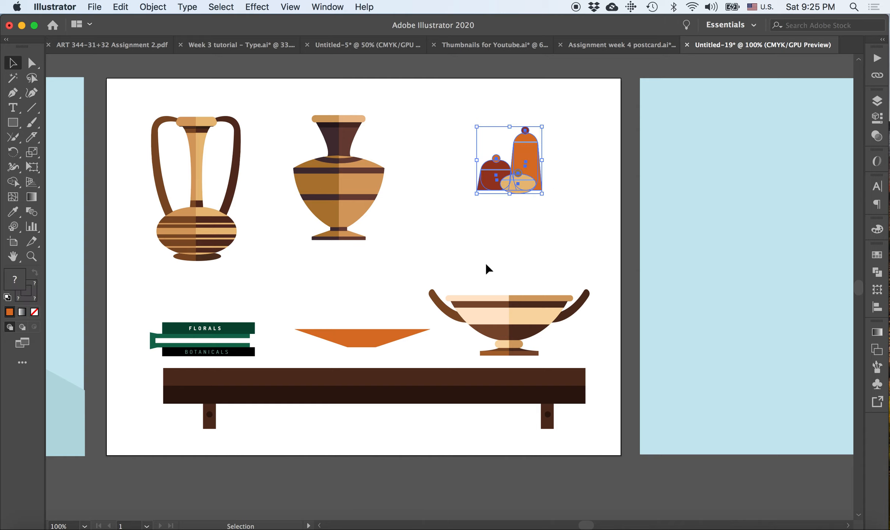
- Scale down the handled bowl and place it below the lidded jars, and move the orange dish above the jars
{"action": "left_click_drag", "start_coordinate": [431, 273], "coordinate": [559, 360]}
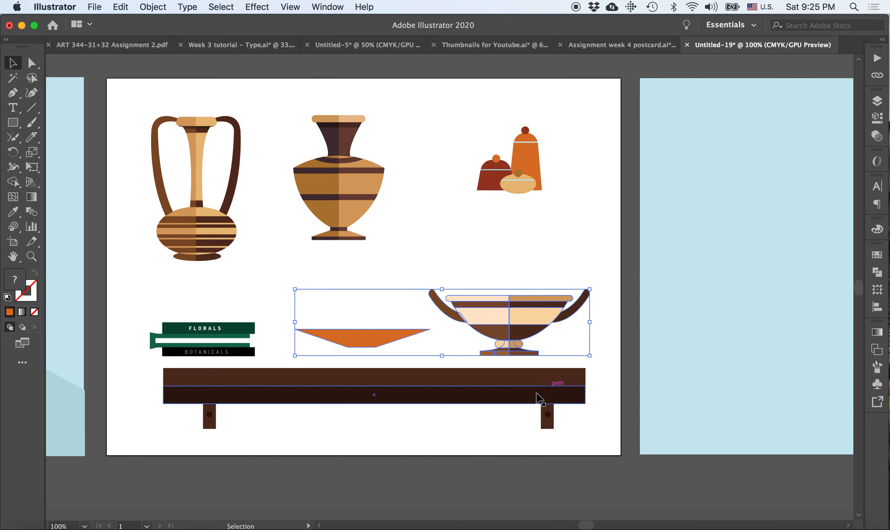
{"action": "left_click", "coordinate": [556, 266]}
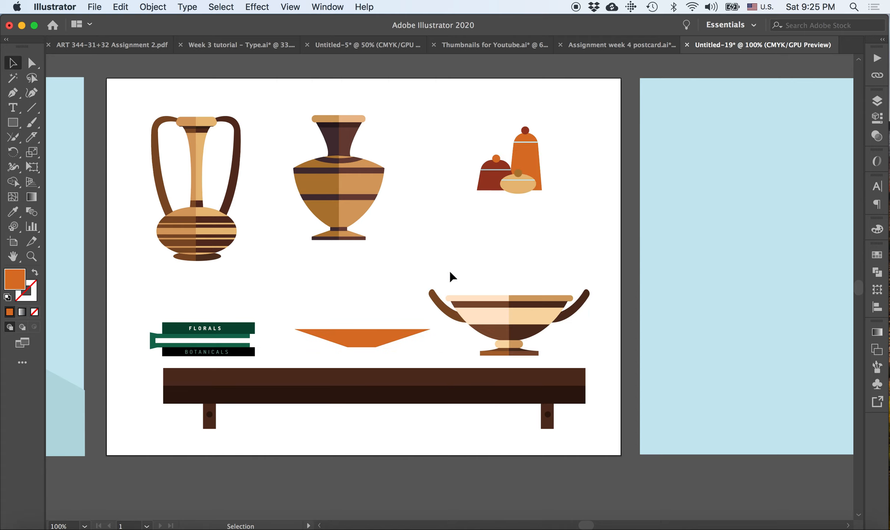
{"action": "left_click_drag", "start_coordinate": [450, 272], "coordinate": [562, 345]}
{"action": "left_click_drag", "start_coordinate": [503, 316], "coordinate": [467, 235]}
{"action": "left_click_drag", "start_coordinate": [364, 339], "coordinate": [455, 115]}
- Draw an orange rectangle directly above the book stack, matching the books' width, as a sample book spine
{"action": "left_click_drag", "start_coordinate": [147, 309], "coordinate": [260, 358]}
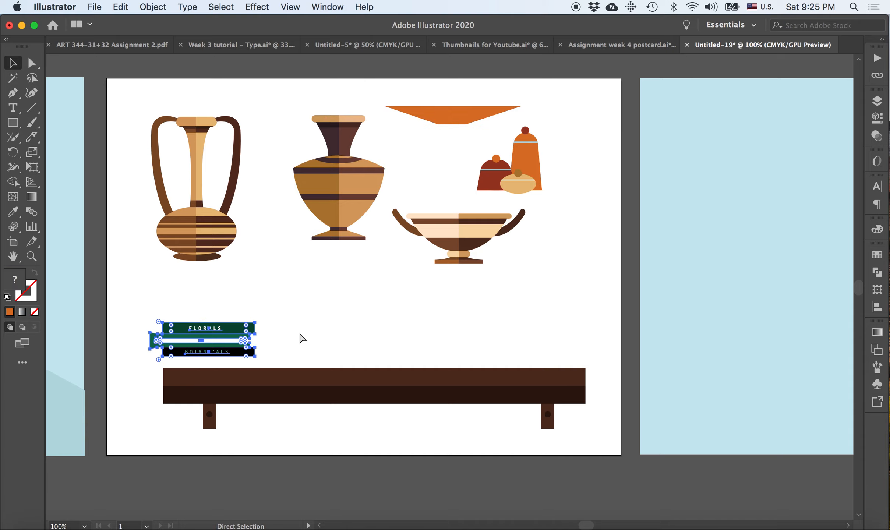
{"action": "key", "text": "super+equal"}
{"action": "left_click", "coordinate": [556, 231]}
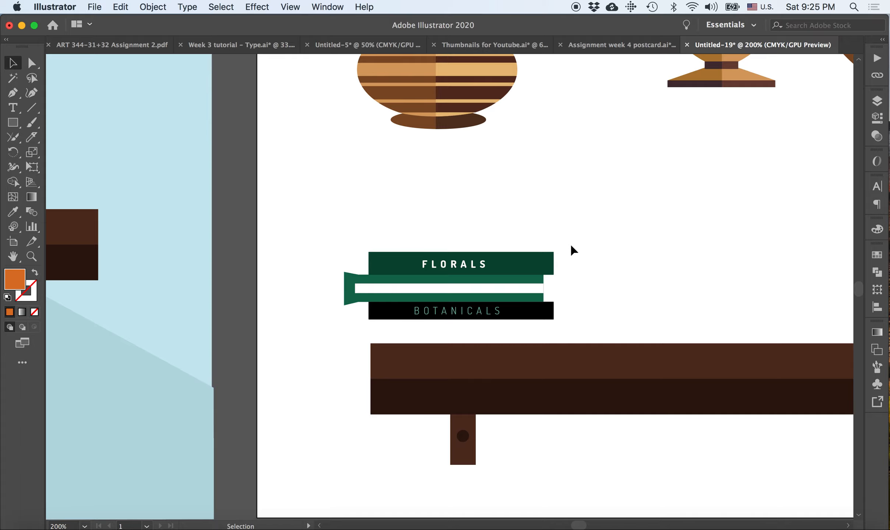
{"action": "scroll", "coordinate": [571, 250], "scroll_direction": "right", "scroll_amount": 3}
{"action": "key", "text": "super+equal"}
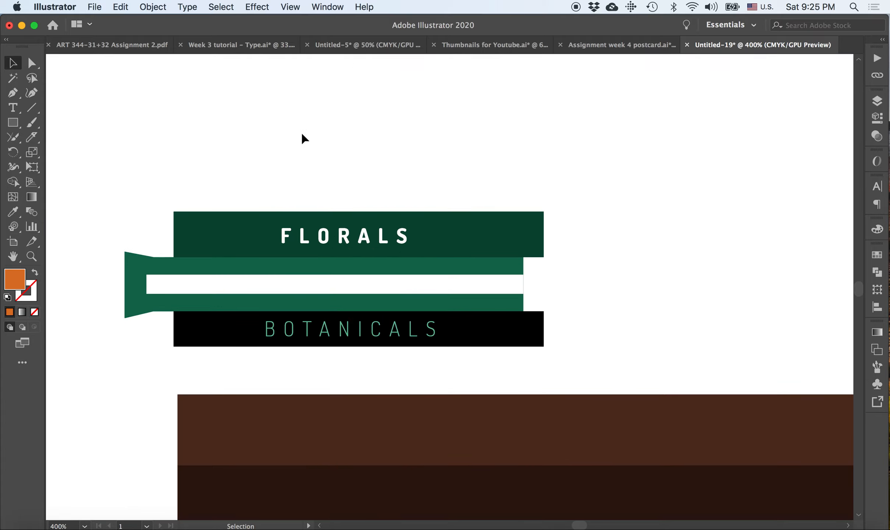
{"action": "left_click", "coordinate": [15, 127]}
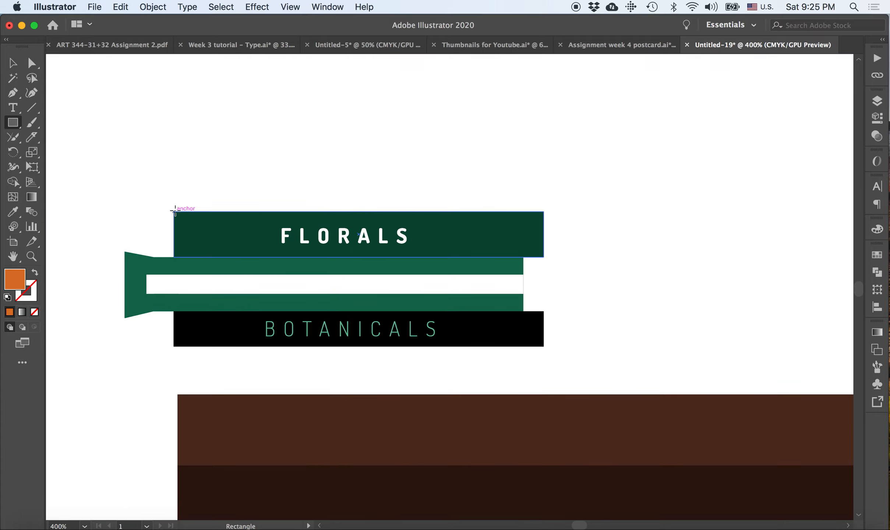
{"action": "left_click_drag", "start_coordinate": [173, 132], "coordinate": [545, 193]}
{"action": "left_click", "coordinate": [13, 63]}
{"action": "left_click", "coordinate": [117, 93]}
- Add the text "Florals" on the orange rectangle and centre it vertically within the spine
{"action": "left_click", "coordinate": [13, 108]}
{"action": "left_click", "coordinate": [294, 161]}
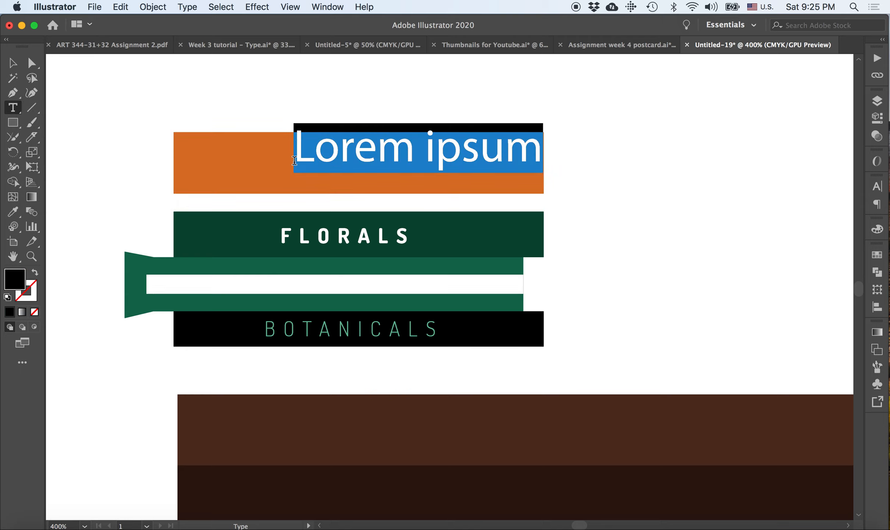
{"action": "type", "text": "f"}
{"action": "key", "text": "BackSpace"}
{"action": "type", "text": "Florals"}
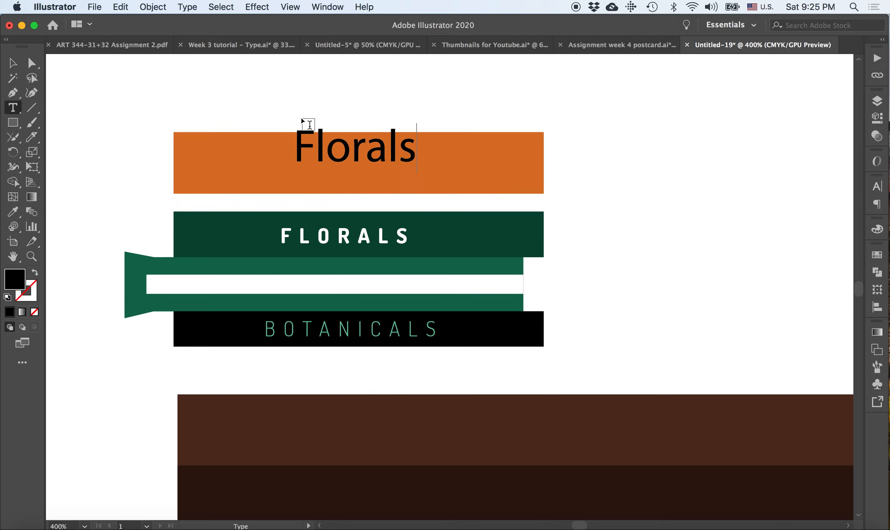
{"action": "left_click", "coordinate": [13, 63]}
{"action": "left_click_drag", "start_coordinate": [355, 158], "coordinate": [354, 169]}
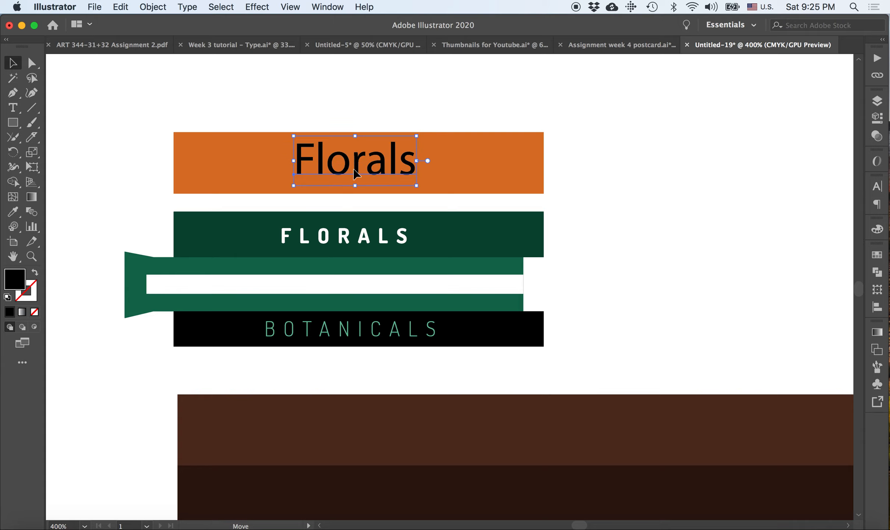
- Recolour the "Florals" sample text white with the Eyedropper, and delete the text together with the orange rectangle
{"action": "left_click", "coordinate": [13, 211]}
{"action": "left_click", "coordinate": [139, 105]}
{"action": "left_click", "coordinate": [19, 68]}
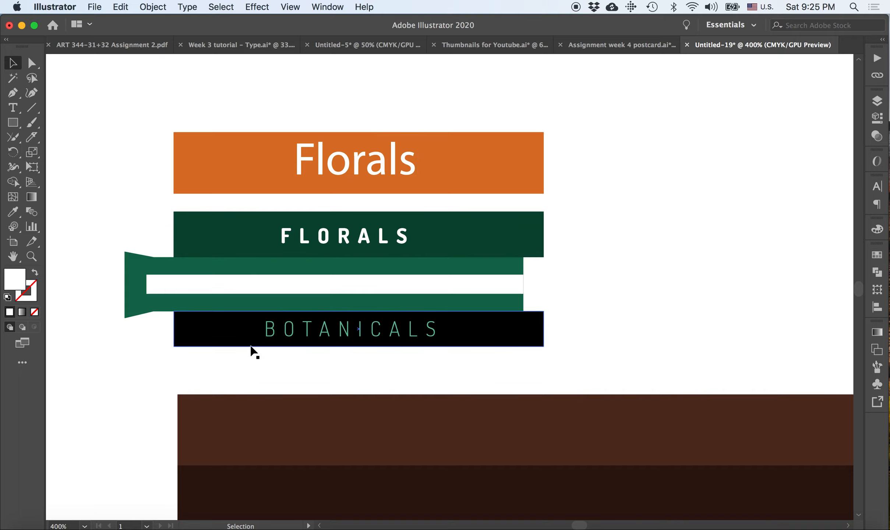
{"action": "left_click_drag", "start_coordinate": [307, 105], "coordinate": [368, 180]}
{"action": "key", "text": "Delete"}
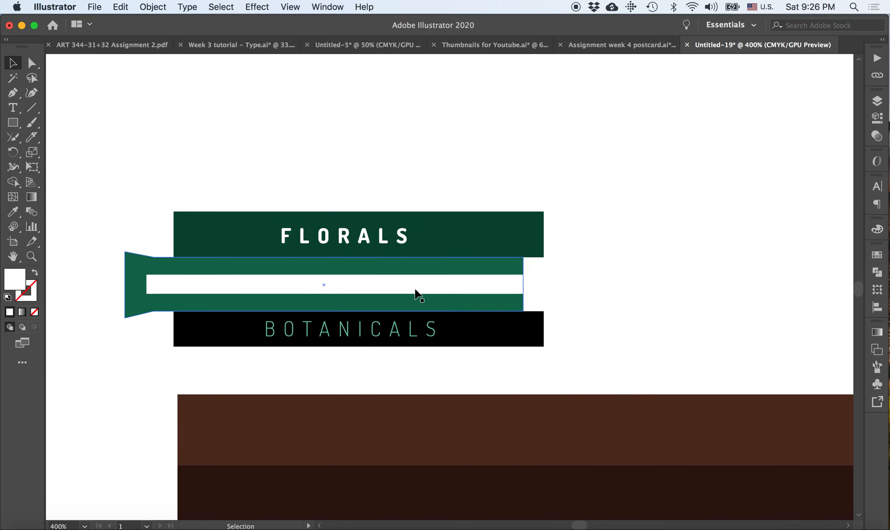
- Move the book stack up to the artboard's top edge above the two-handled vase, and raise the shelf toward the vases
{"action": "key", "text": "super+minus"}
{"action": "key", "text": "super+minus"}
{"action": "key", "text": "super+minus"}
{"action": "key", "text": "super+minus"}
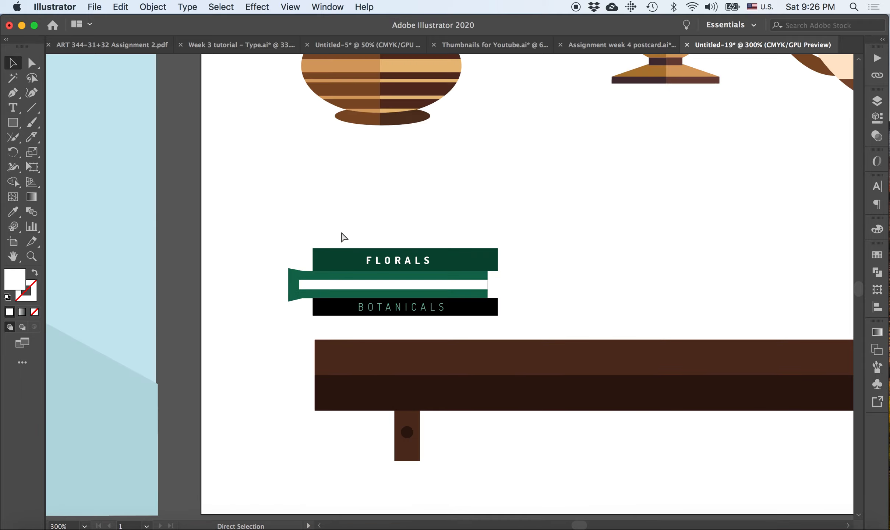
{"action": "scroll", "coordinate": [342, 233], "scroll_direction": "right", "scroll_amount": 5}
{"action": "scroll", "coordinate": [342, 233], "scroll_direction": "up", "scroll_amount": 2}
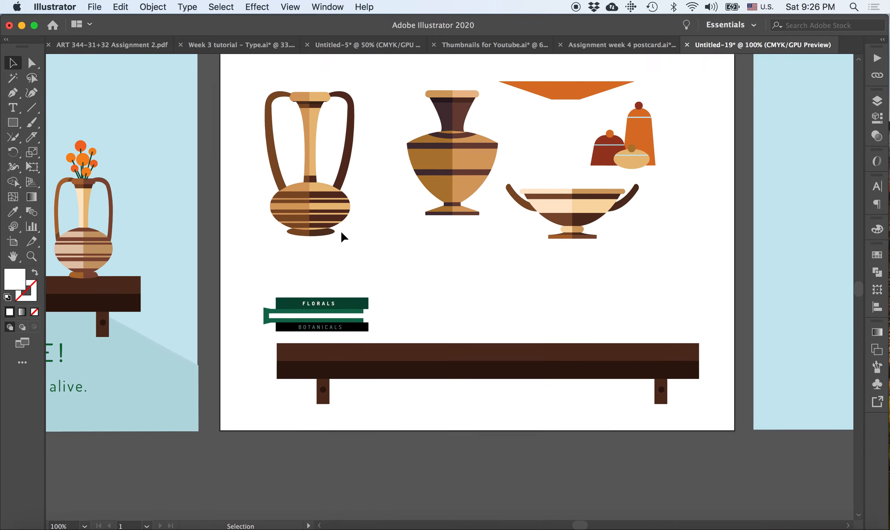
{"action": "left_click_drag", "start_coordinate": [265, 352], "coordinate": [267, 87]}
{"action": "left_click_drag", "start_coordinate": [192, 353], "coordinate": [625, 427]}
{"action": "left_click_drag", "start_coordinate": [588, 366], "coordinate": [585, 309]}
{"action": "scroll", "coordinate": [585, 310], "scroll_direction": "up", "scroll_amount": 2}
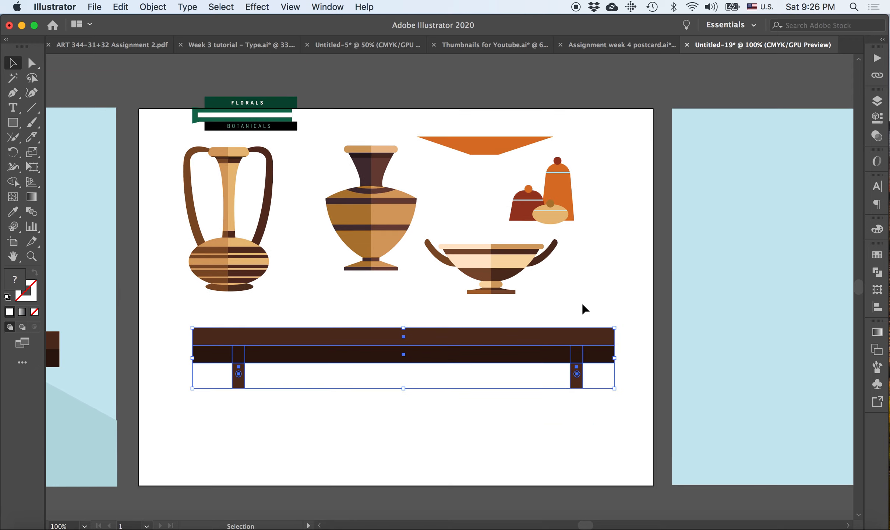
- Stand the two-handled vase, scaled down, near the shelf's left end and place the wide urn, slightly enlarged, beside it
{"action": "left_click_drag", "start_coordinate": [232, 260], "coordinate": [262, 301]}
{"action": "left_click_drag", "start_coordinate": [305, 188], "coordinate": [286, 213]}
{"action": "left_click_drag", "start_coordinate": [263, 302], "coordinate": [278, 302]}
{"action": "left_click_drag", "start_coordinate": [382, 225], "coordinate": [395, 291]}
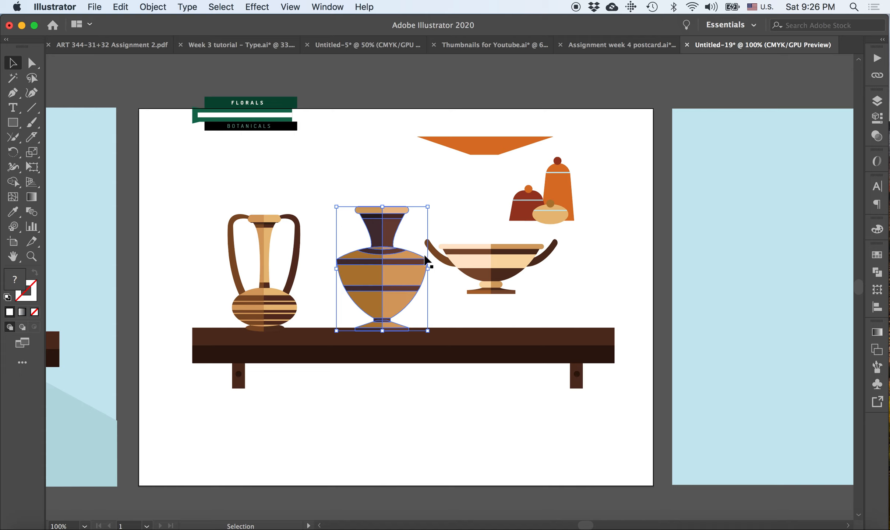
{"action": "left_click_drag", "start_coordinate": [428, 209], "coordinate": [439, 188]}
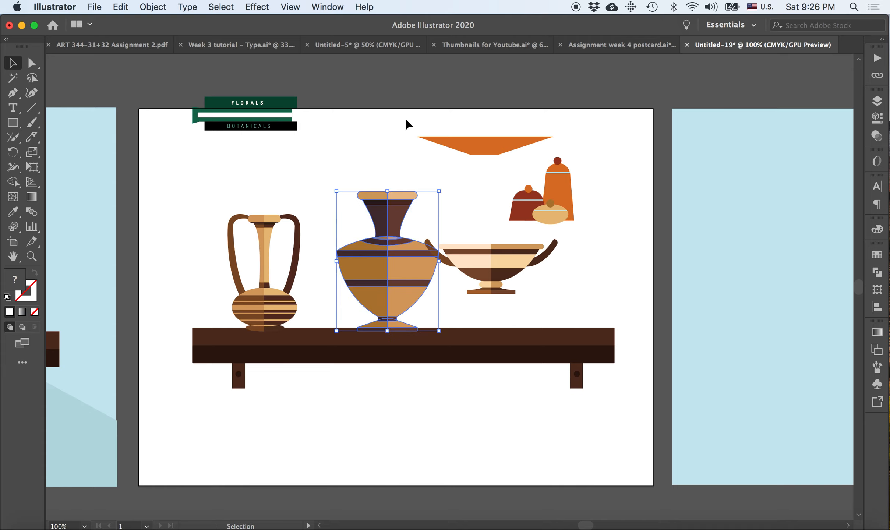
- Place the handled bowl on the shelf, scale it down and position it just to the right of the urn
{"action": "left_click", "coordinate": [508, 272]}
{"action": "left_click_drag", "start_coordinate": [481, 262], "coordinate": [514, 298]}
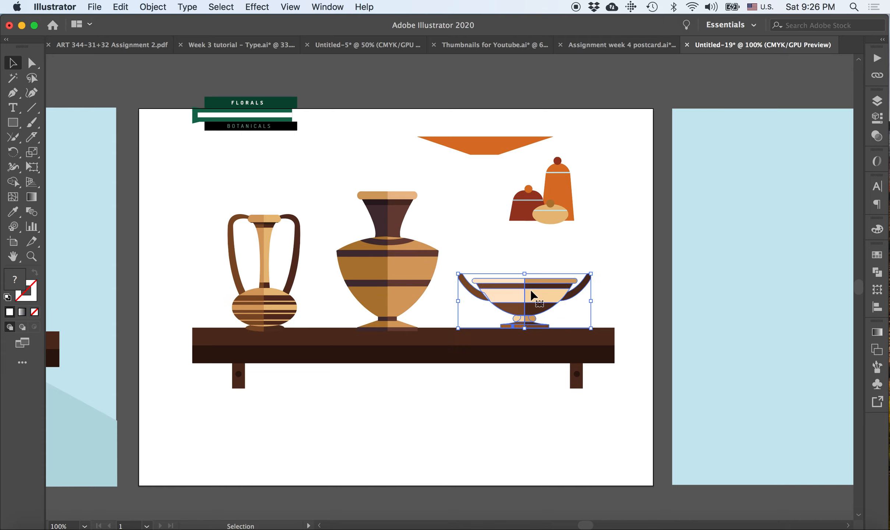
{"action": "left_click_drag", "start_coordinate": [458, 274], "coordinate": [477, 278]}
{"action": "left_click", "coordinate": [485, 264]}
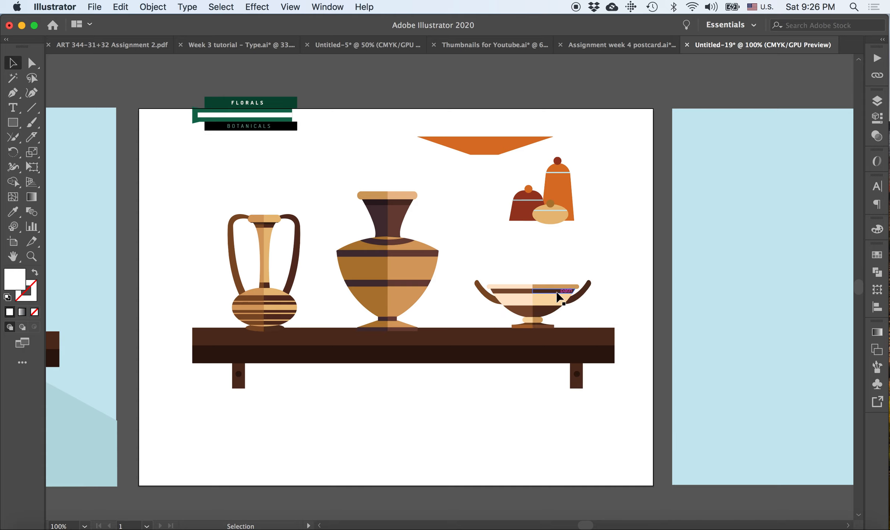
{"action": "left_click_drag", "start_coordinate": [546, 298], "coordinate": [516, 299]}
{"action": "left_click", "coordinate": [558, 246]}
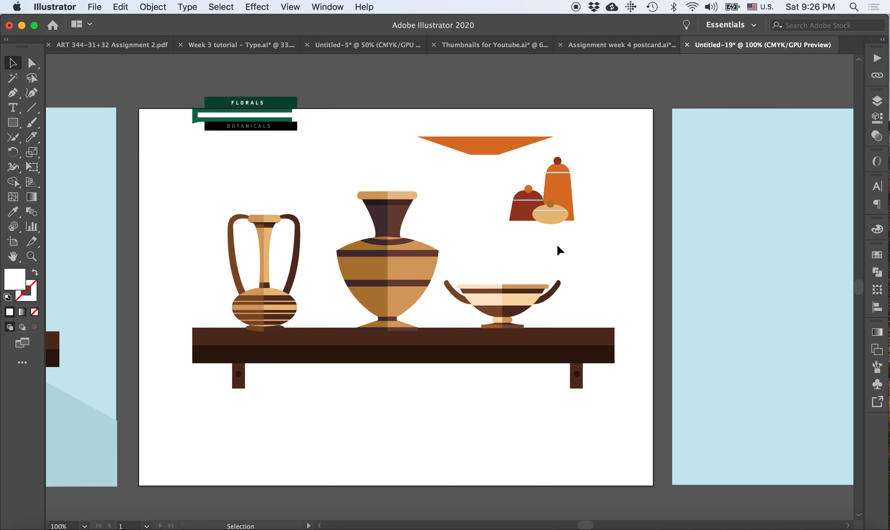
- Shrink the handled bowl further and stack it on the books, which are placed on the shelf right of the urn
{"action": "scroll", "coordinate": [369, 308], "scroll_direction": "left", "scroll_amount": 10}
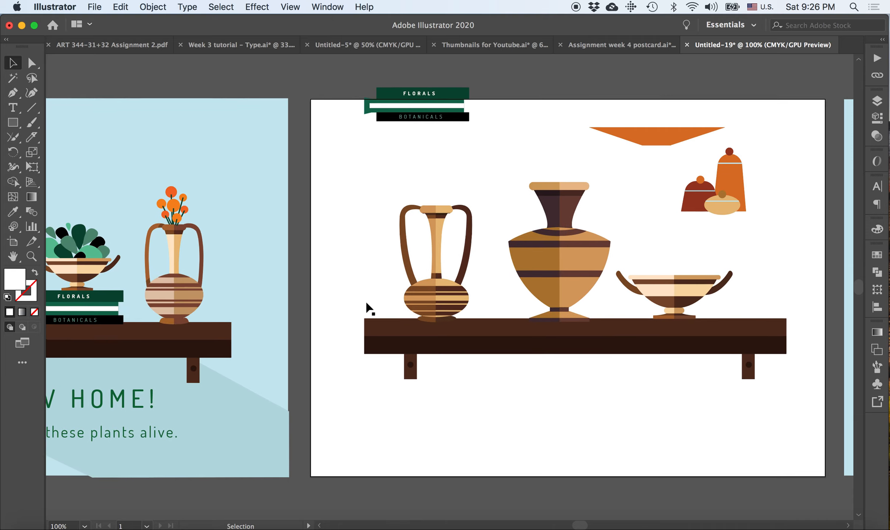
{"action": "scroll", "coordinate": [369, 308], "scroll_direction": "left", "scroll_amount": 9}
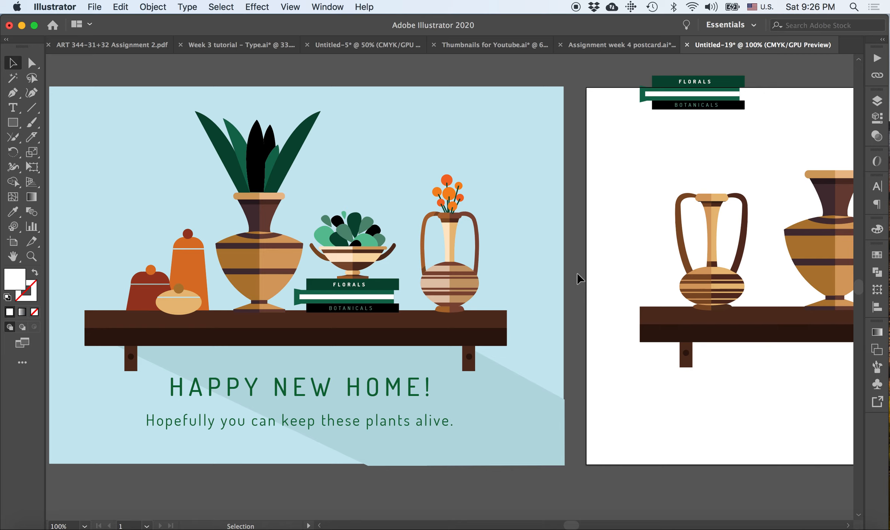
{"action": "scroll", "coordinate": [577, 273], "scroll_direction": "right", "scroll_amount": 10}
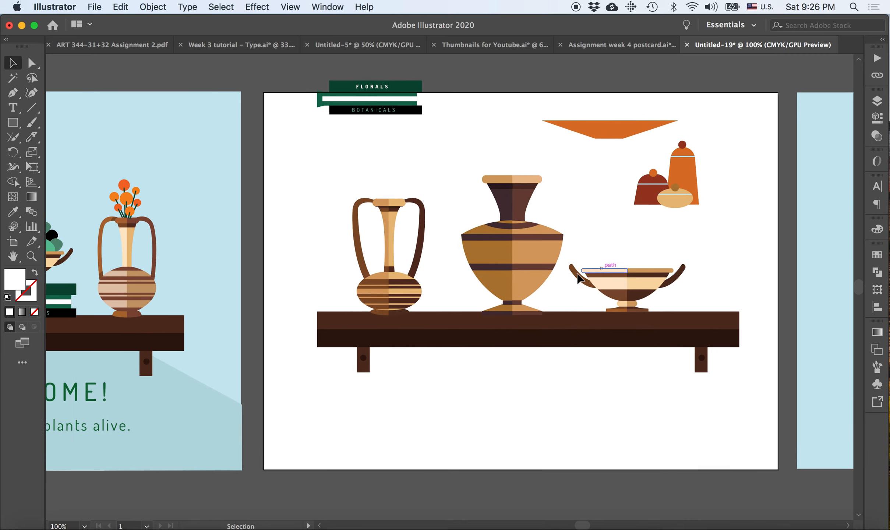
{"action": "scroll", "coordinate": [578, 273], "scroll_direction": "right", "scroll_amount": 5}
{"action": "left_click", "coordinate": [541, 291]}
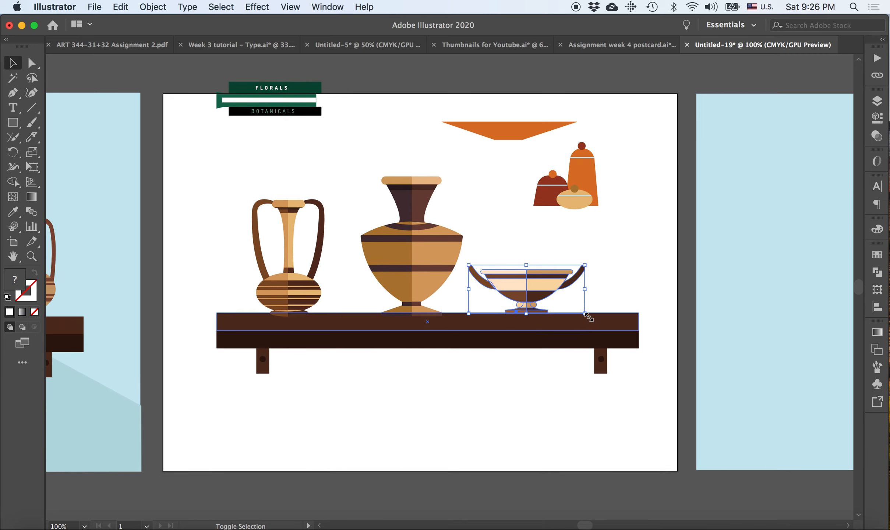
{"action": "left_click_drag", "start_coordinate": [586, 313], "coordinate": [572, 308]}
{"action": "left_click_drag", "start_coordinate": [534, 281], "coordinate": [551, 241]}
{"action": "left_click_drag", "start_coordinate": [253, 96], "coordinate": [519, 295]}
{"action": "left_click", "coordinate": [632, 277]}
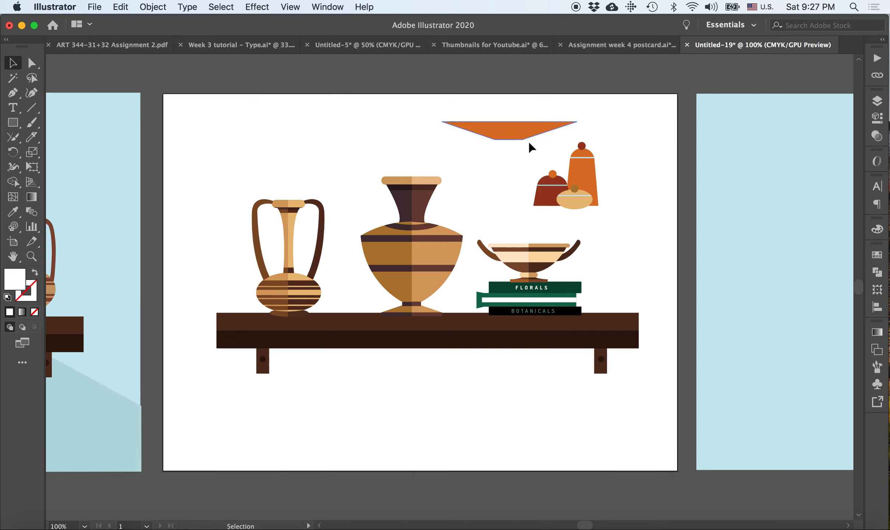
- Scale the urn down slightly and swap its place with the books and bowl, so it stands to their right
{"action": "left_click", "coordinate": [400, 268]}
{"action": "left_click_drag", "start_coordinate": [462, 175], "coordinate": [455, 187]}
{"action": "left_click_drag", "start_coordinate": [407, 252], "coordinate": [641, 252]}
{"action": "left_click", "coordinate": [551, 265]}
{"action": "left_click", "coordinate": [549, 302], "text": "shift"}
{"action": "left_click_drag", "start_coordinate": [549, 301], "coordinate": [409, 302]}
{"action": "left_click", "coordinate": [658, 271]}
{"action": "left_click_drag", "start_coordinate": [645, 266], "coordinate": [504, 275]}
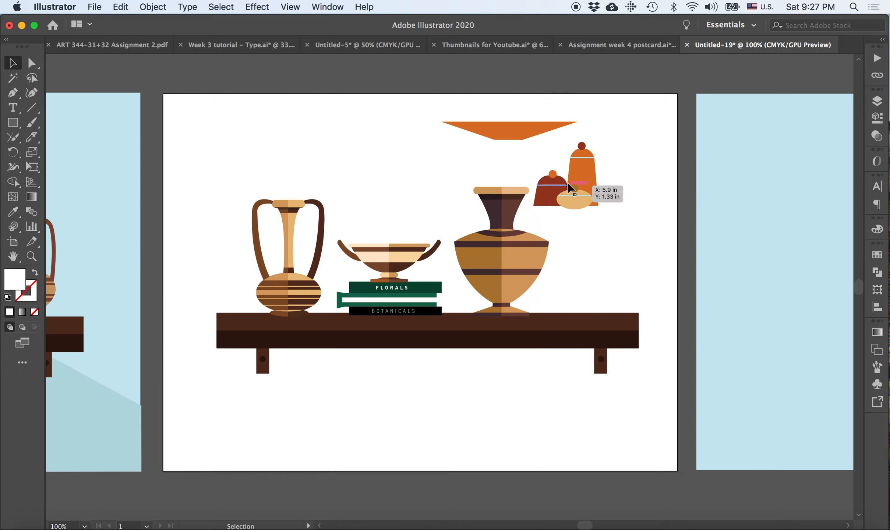
- Move the group of lidded jars onto the shelf's right end, nudging it down and left until it meets the urn
{"action": "left_click_drag", "start_coordinate": [567, 188], "coordinate": [588, 297]}
{"action": "key", "text": "super+equal"}
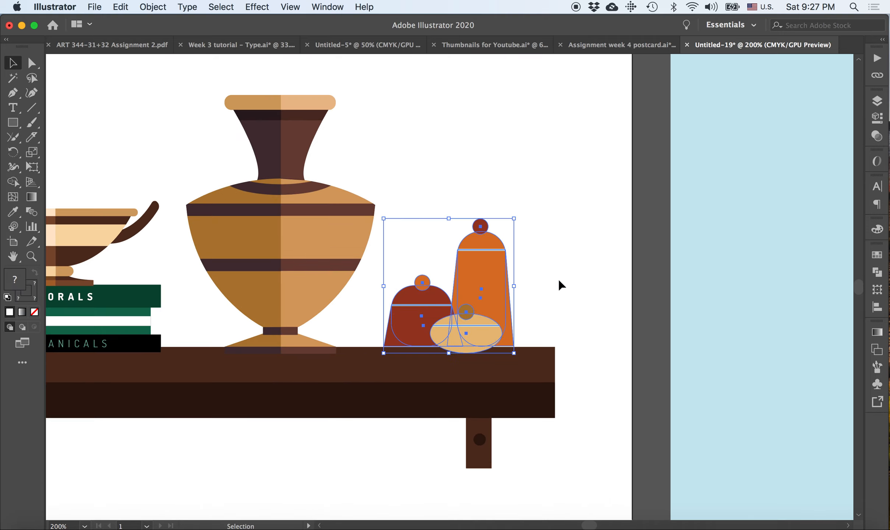
{"action": "left_click", "coordinate": [521, 276]}
{"action": "left_click", "coordinate": [511, 278]}
{"action": "left_click", "coordinate": [489, 165]}
{"action": "left_click", "coordinate": [447, 301]}
{"action": "key", "text": "Down"}
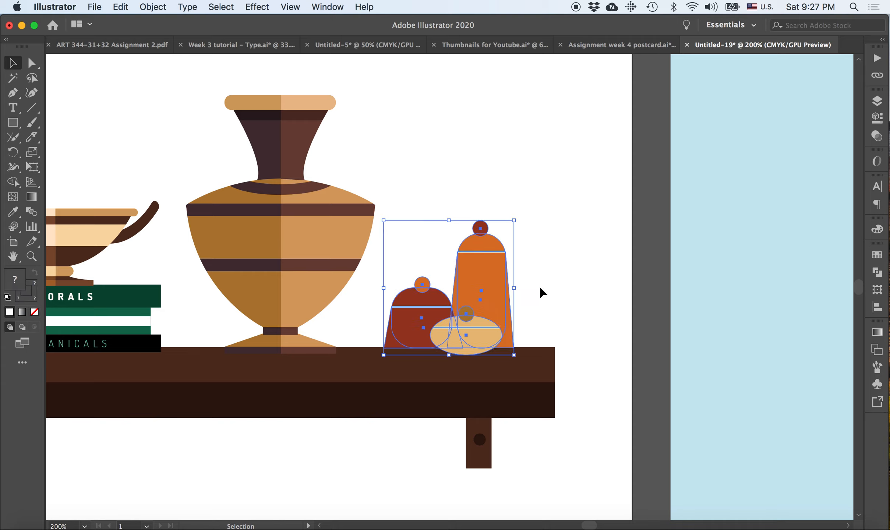
{"action": "key", "text": "Left"}
{"action": "key", "text": "Left"}
{"action": "key", "text": "Left"}
{"action": "key", "text": "Left"}
{"action": "key", "text": "Left"}
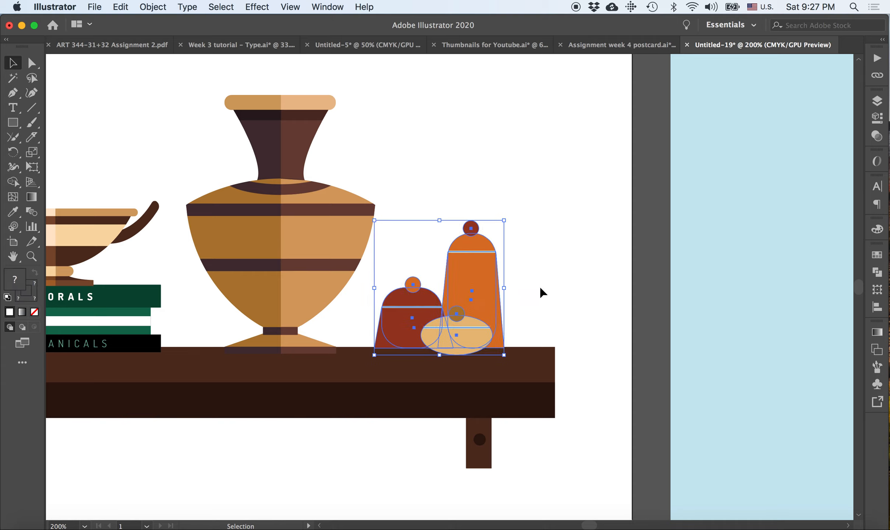
- Nudge the wide urn upward so its base sits on the shelf's top edge
{"action": "left_click", "coordinate": [300, 249]}
{"action": "key", "text": "Up"}
{"action": "key", "text": "Up"}
{"action": "left_click", "coordinate": [459, 168]}
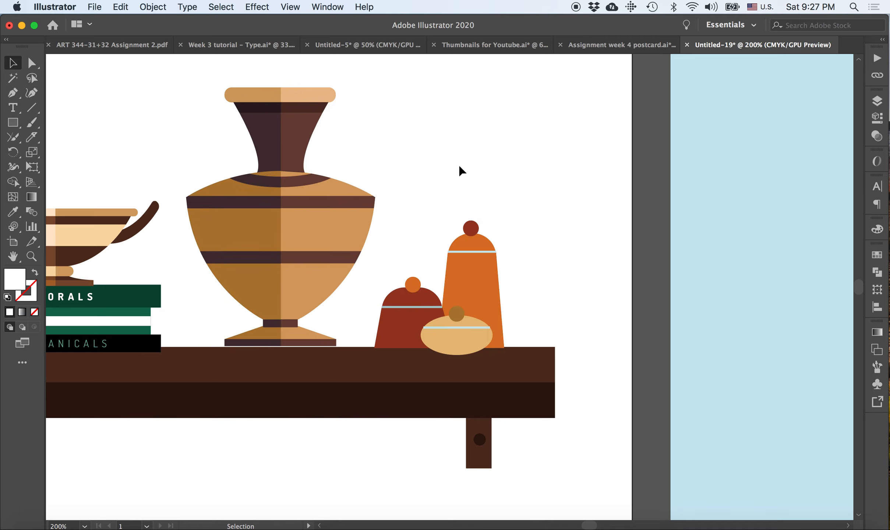
- Delete the unused orange dish shape above the shelf arrangement
{"action": "key", "text": "super+1"}
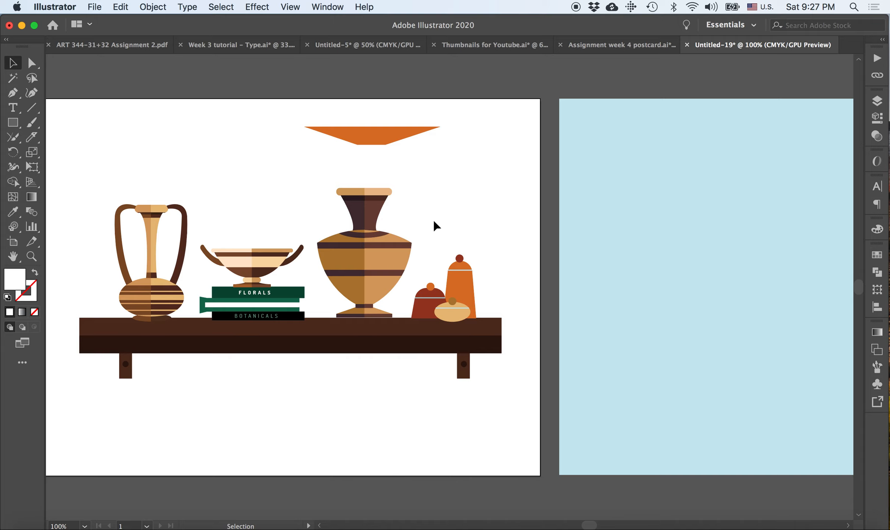
{"action": "scroll", "coordinate": [433, 220], "scroll_direction": "left", "scroll_amount": 1}
{"action": "left_click_drag", "start_coordinate": [381, 147], "coordinate": [380, 149]}
{"action": "key", "text": "Delete"}
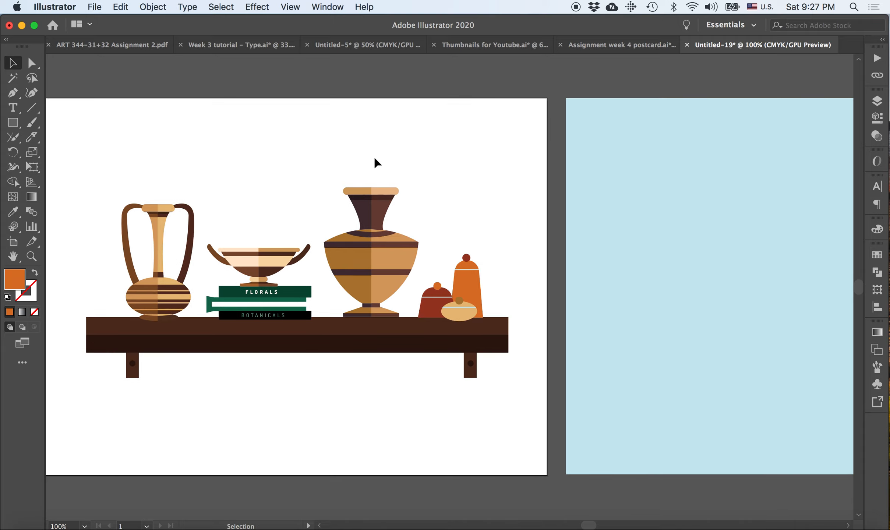
{"action": "scroll", "coordinate": [375, 159], "scroll_direction": "left", "scroll_amount": 1}
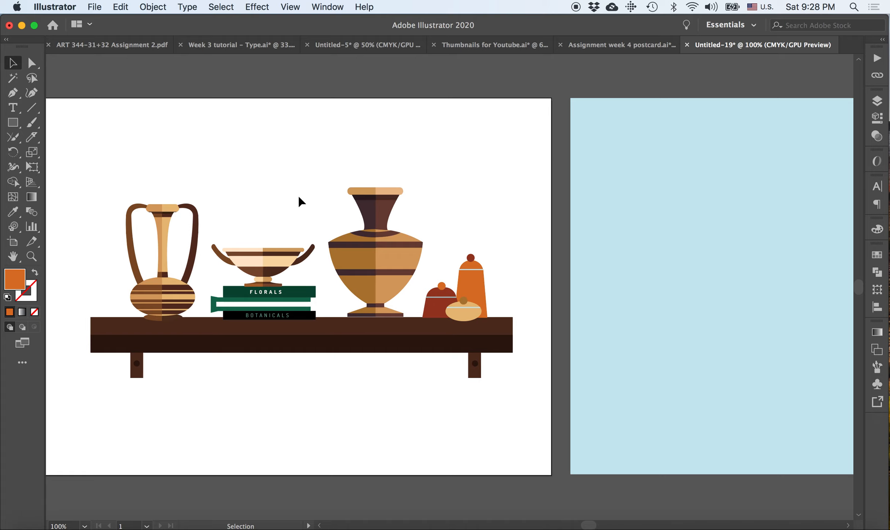
{"action": "key", "text": "super+equal"}
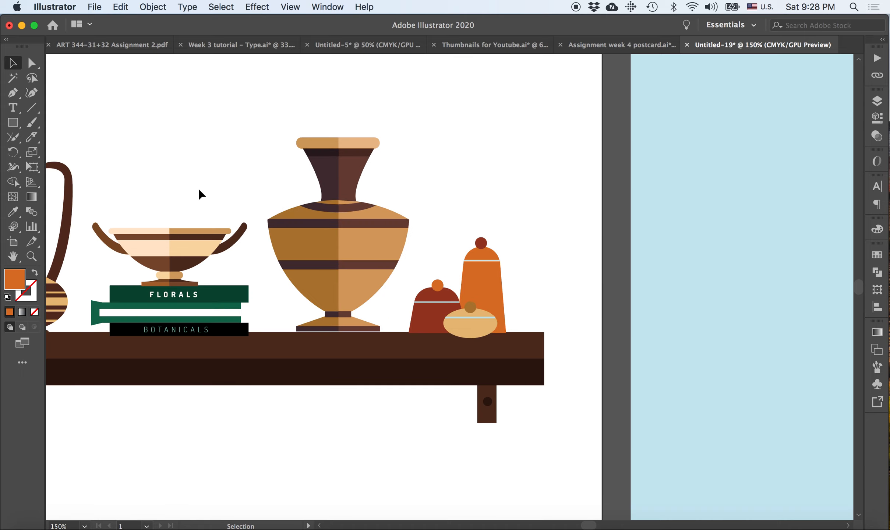
- Paint a cluster of seven orange berry dots above the mouth of the two-handled vase with the Paintbrush
{"action": "scroll", "coordinate": [199, 194], "scroll_direction": "left", "scroll_amount": 10}
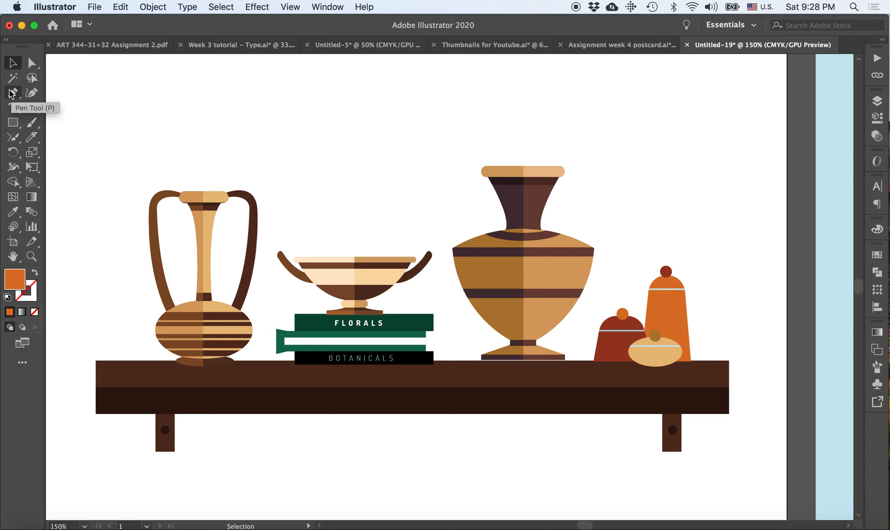
{"action": "left_click", "coordinate": [32, 123]}
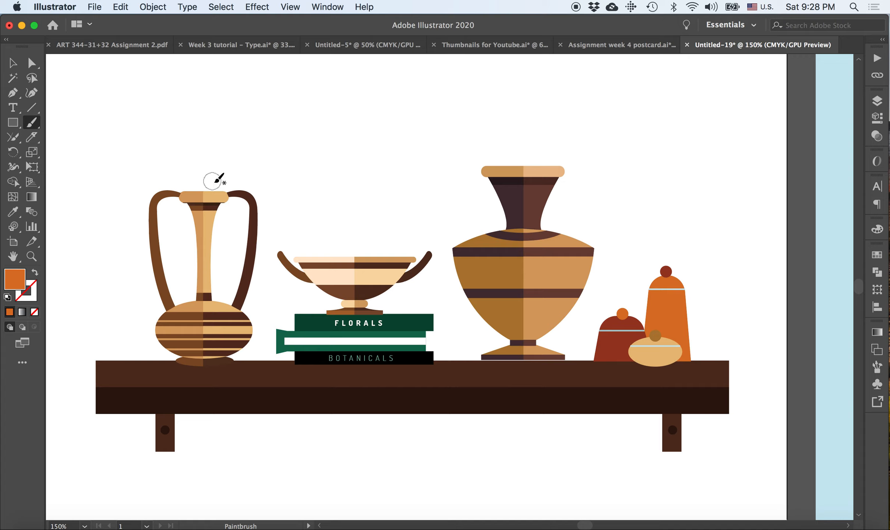
{"action": "key", "text": "shift+x"}
{"action": "left_click", "coordinate": [196, 179]}
{"action": "left_click", "coordinate": [213, 167]}
{"action": "left_click", "coordinate": [194, 155]}
{"action": "left_click", "coordinate": [212, 144]}
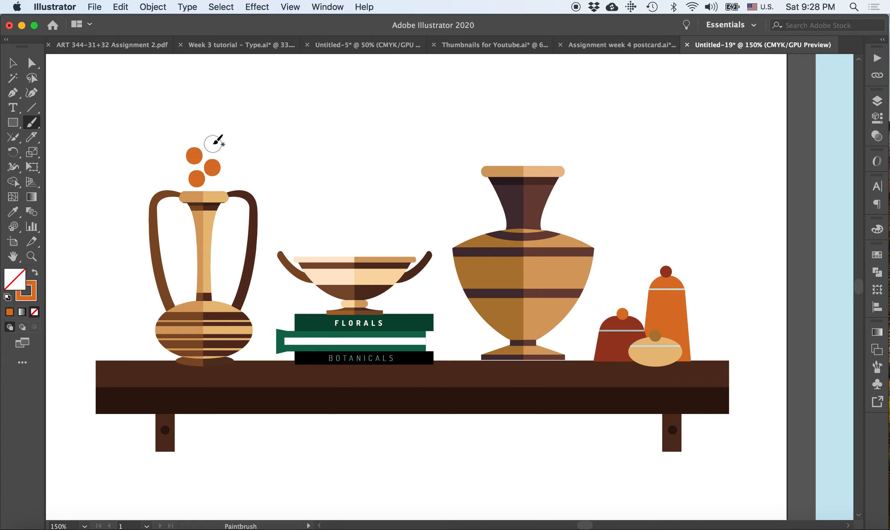
{"action": "left_click", "coordinate": [226, 180]}
{"action": "left_click", "coordinate": [171, 176]}
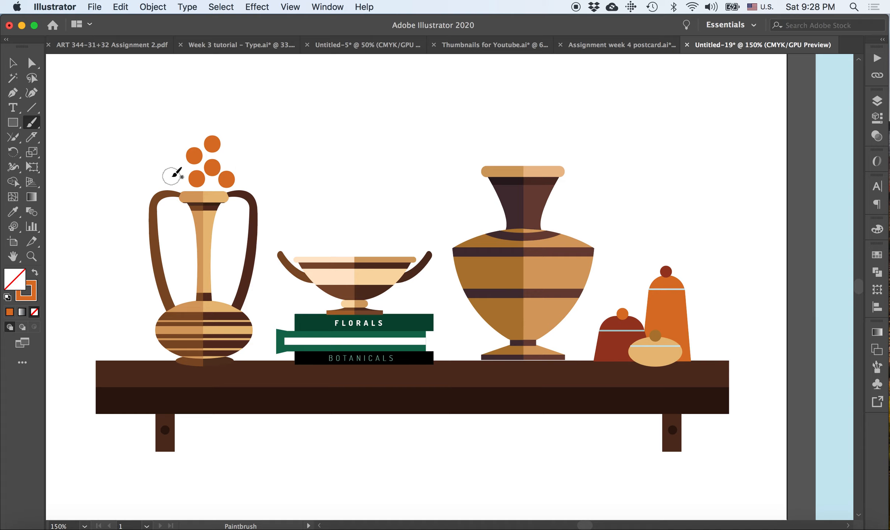
{"action": "left_click", "coordinate": [170, 152]}
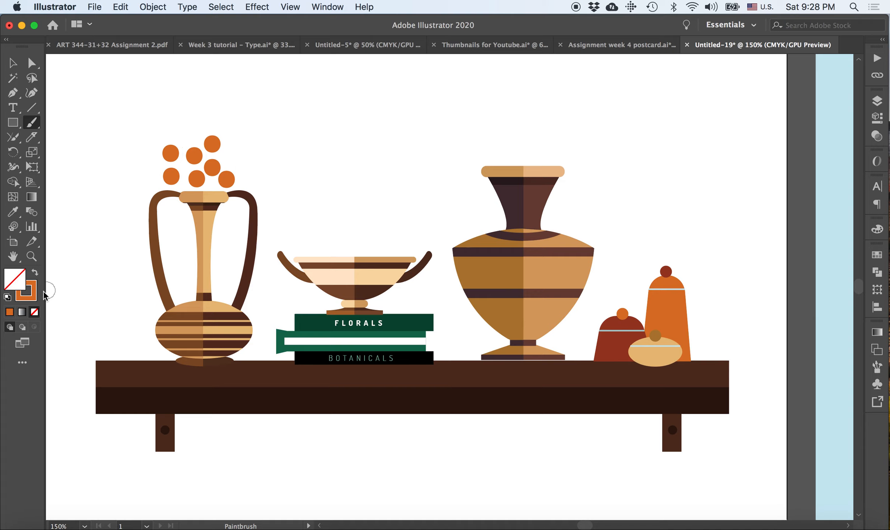
{"action": "double_click", "coordinate": [32, 124]}
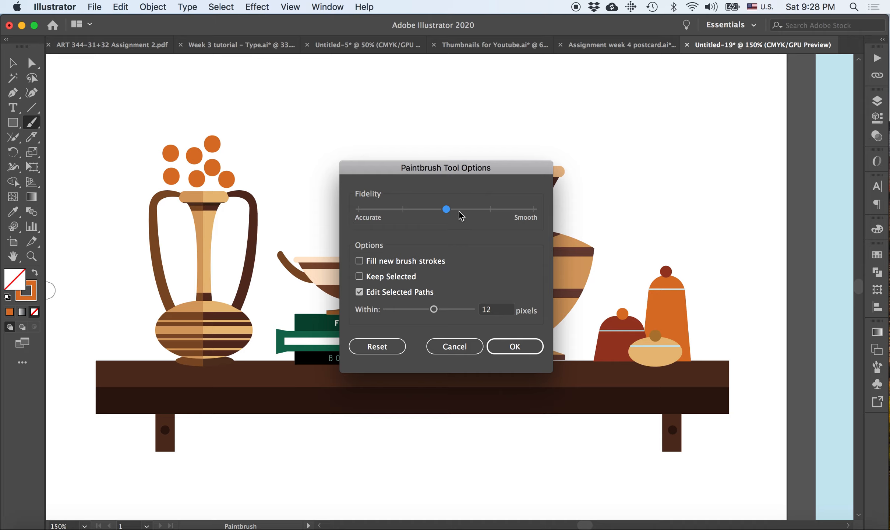
{"action": "mouse_move", "coordinate": [434, 310]}
{"action": "left_mouse_down"}
{"action": "mouse_move", "coordinate": [449, 311]}
{"action": "mouse_move", "coordinate": [424, 312]}
{"action": "left_mouse_up"}
{"action": "left_click", "coordinate": [460, 350]}
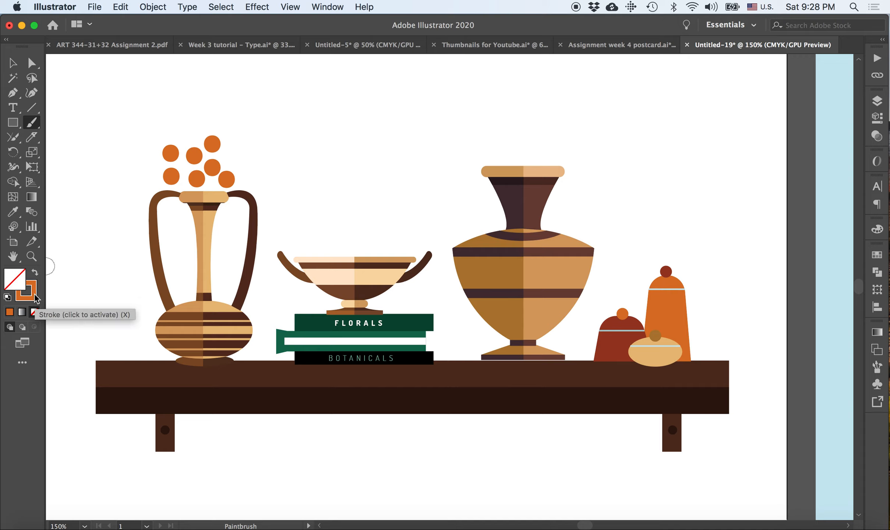
{"action": "double_click", "coordinate": [35, 297]}
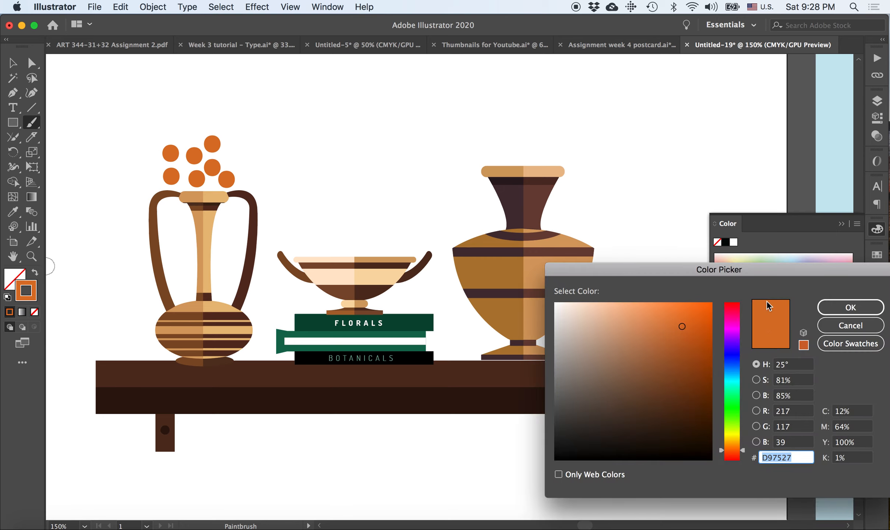
{"action": "left_click", "coordinate": [850, 326]}
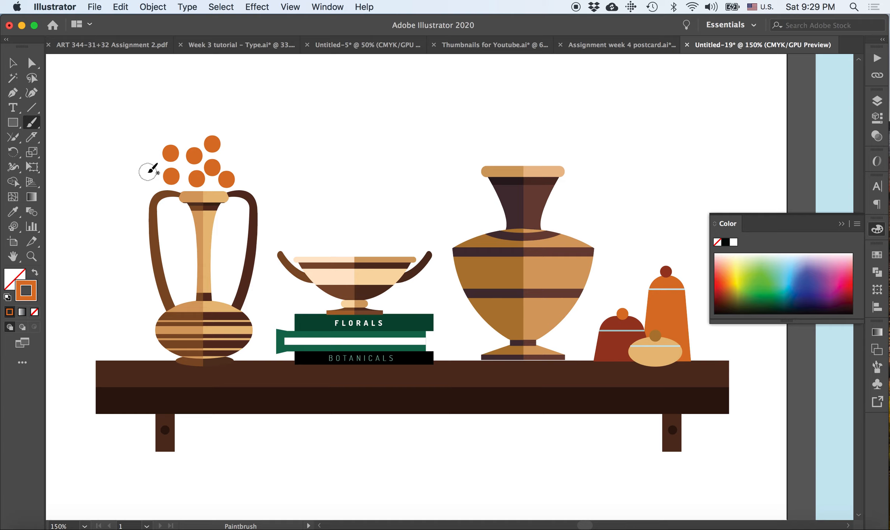
{"action": "left_click", "coordinate": [13, 63]}
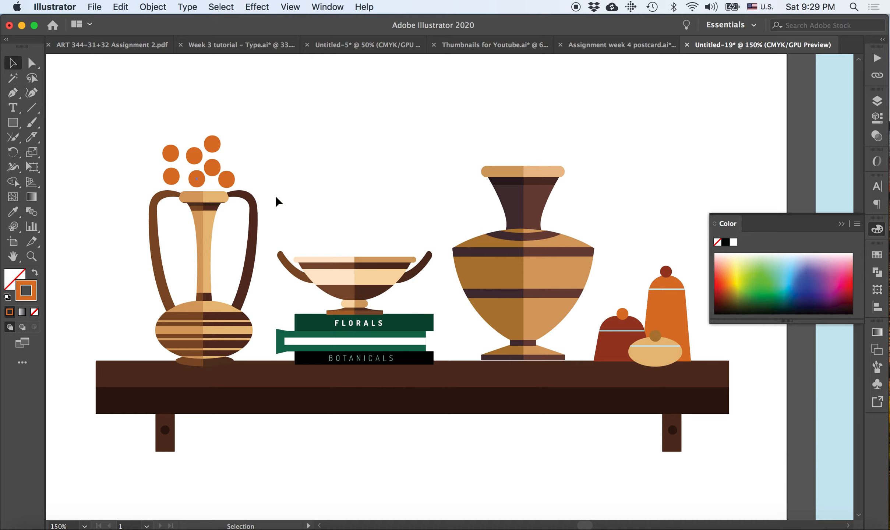
- Draw a closed, curved leaf outline with the Pen tool just above the bowl's rim
{"action": "left_click", "coordinate": [13, 93]}
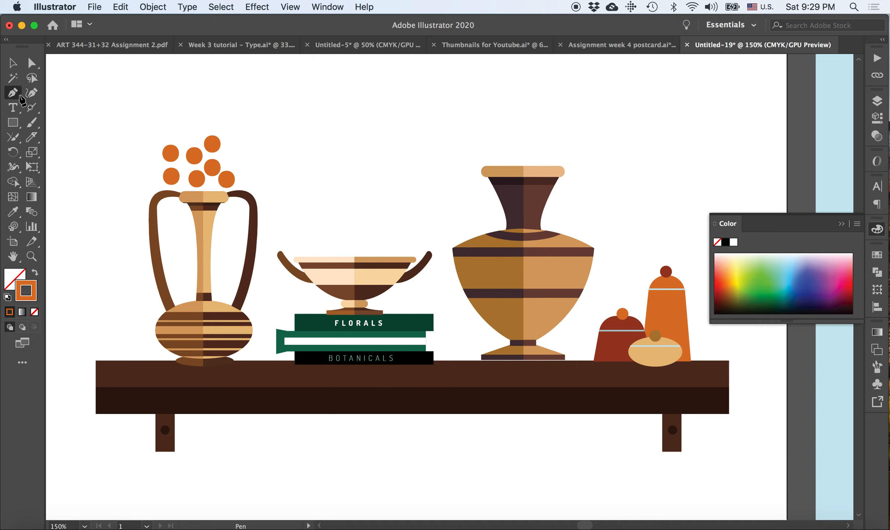
{"action": "left_click", "coordinate": [319, 250]}
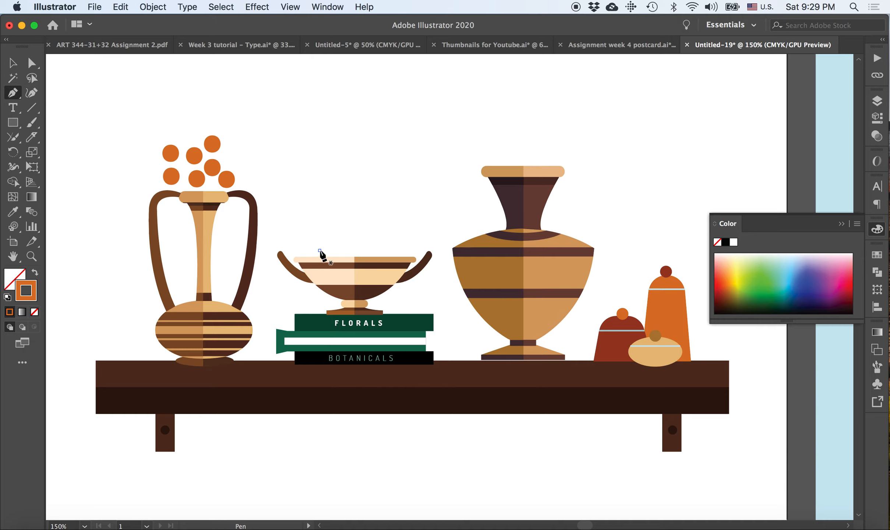
{"action": "left_click_drag", "start_coordinate": [295, 202], "coordinate": [312, 170]}
{"action": "left_click", "coordinate": [296, 203]}
{"action": "left_click_drag", "start_coordinate": [319, 251], "coordinate": [318, 334]}
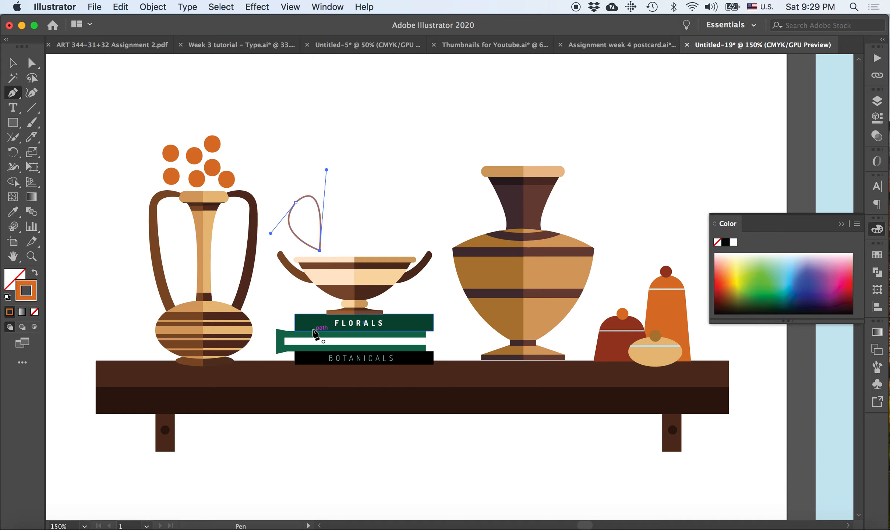
{"action": "key", "text": "v"}
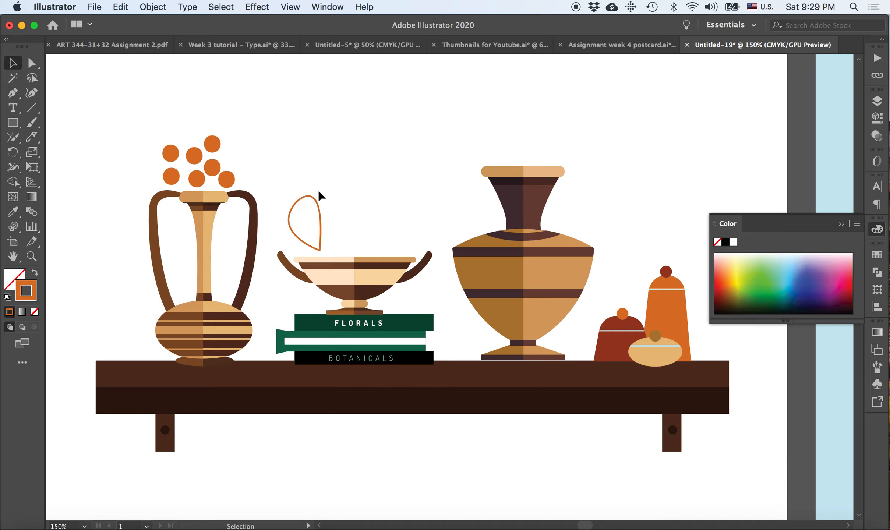
- Make two rotated copies of the leaf outline, one beside it tilted outward and a smaller one above
{"action": "left_click_drag", "start_coordinate": [318, 200], "coordinate": [353, 181]}
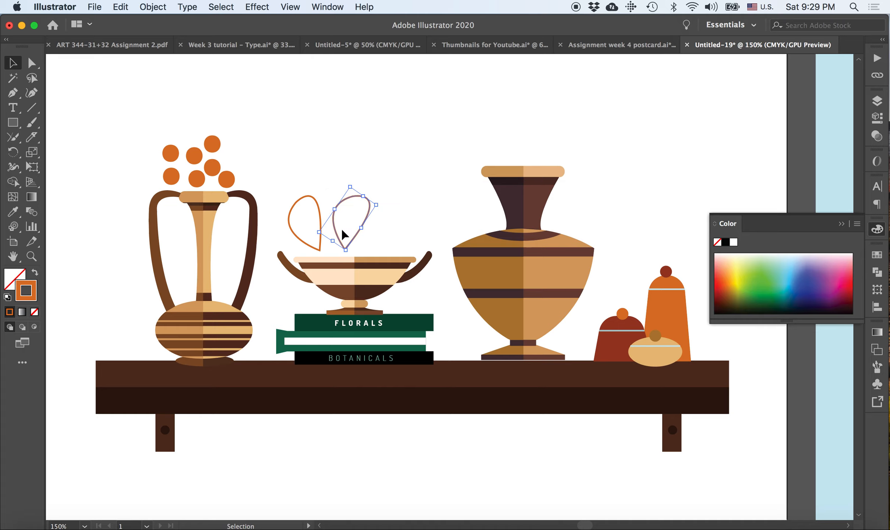
{"action": "left_click_drag", "start_coordinate": [342, 230], "coordinate": [341, 204]}
{"action": "left_click_drag", "start_coordinate": [346, 155], "coordinate": [325, 176]}
{"action": "left_click", "coordinate": [367, 154]}
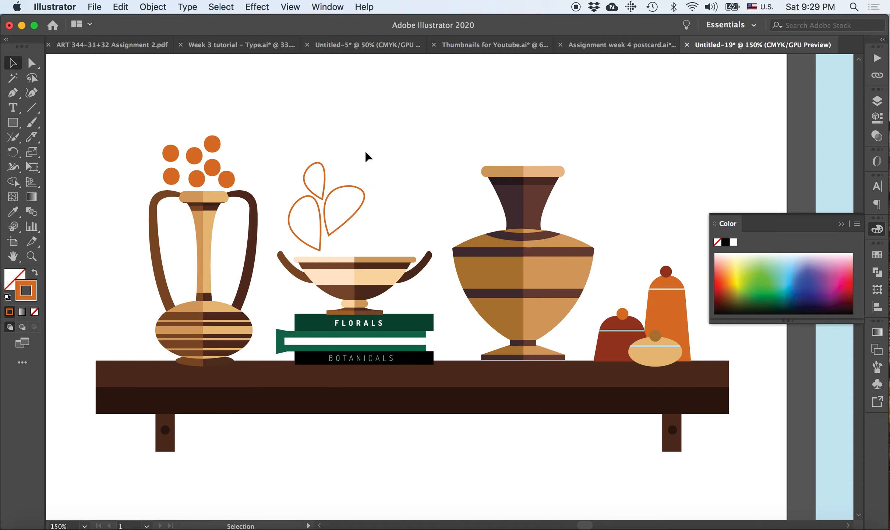
- Give the outward-tilted leaf copy a light green fill and no stroke
{"action": "left_click", "coordinate": [356, 217]}
{"action": "left_click", "coordinate": [13, 212]}
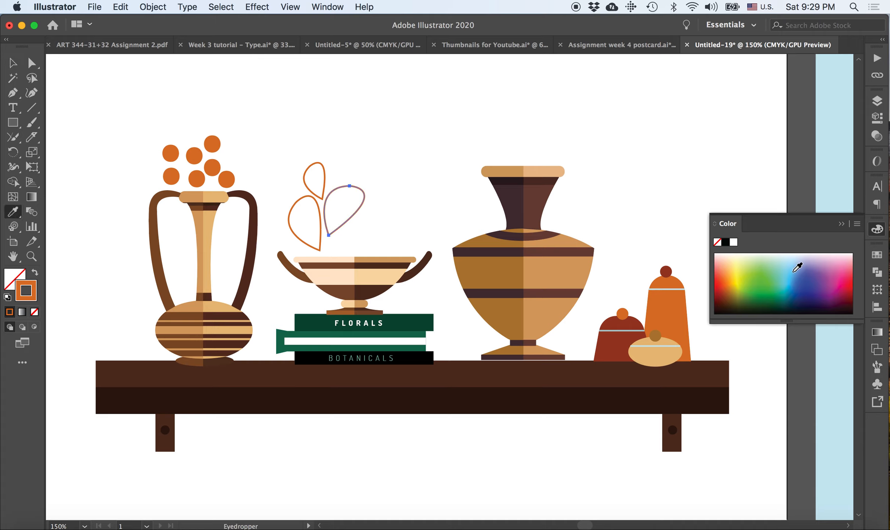
{"action": "left_click", "coordinate": [758, 261]}
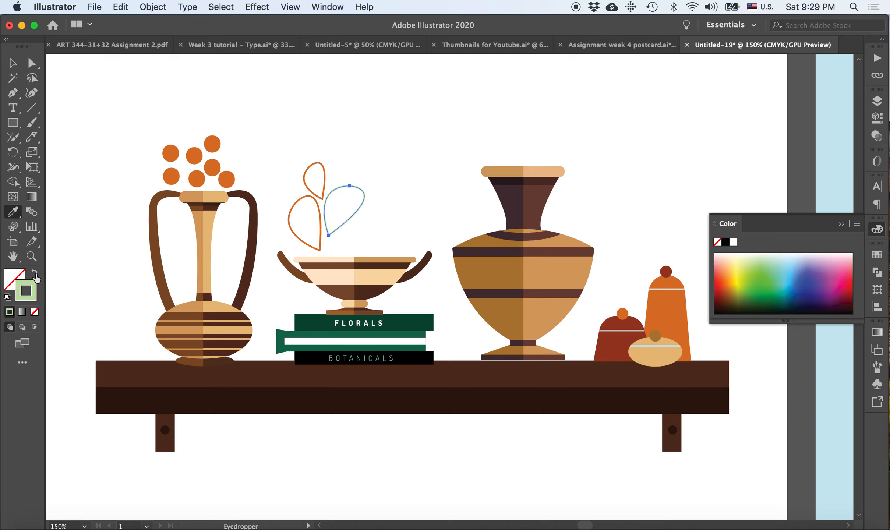
{"action": "left_click", "coordinate": [35, 275]}
{"action": "left_click", "coordinate": [13, 62]}
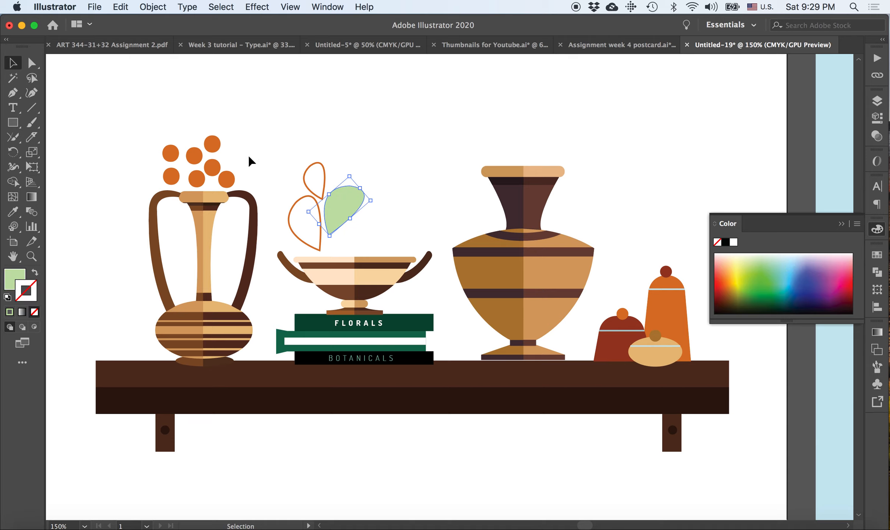
- Fill the small upper leaf with the medium green sampled from the middle book
{"action": "left_click", "coordinate": [310, 168]}
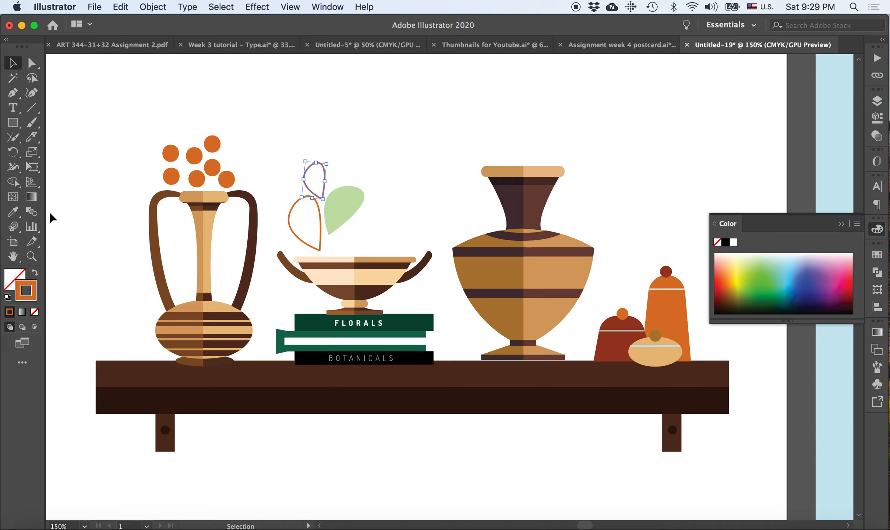
{"action": "left_click", "coordinate": [15, 216]}
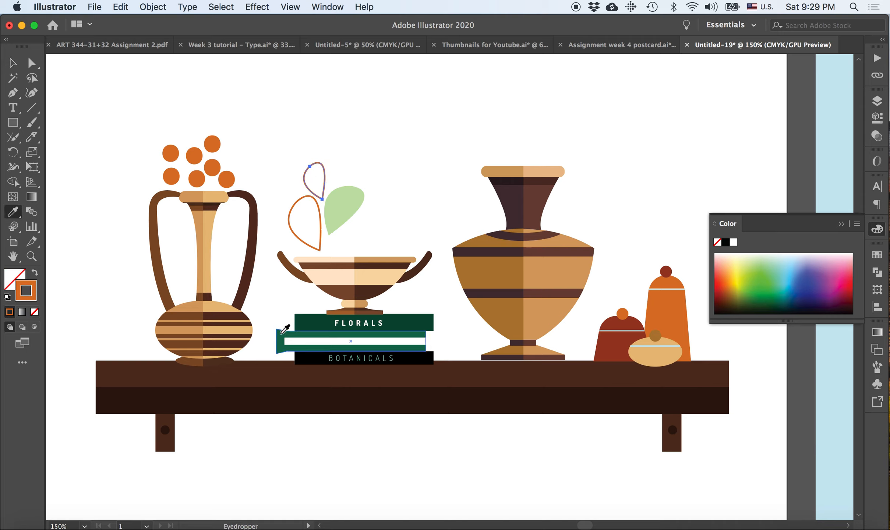
{"action": "left_click", "coordinate": [283, 330]}
{"action": "left_click", "coordinate": [13, 63]}
{"action": "left_click", "coordinate": [331, 170]}
- Fill the original leaf with black sampled from the Botanicals book spine
{"action": "left_click", "coordinate": [305, 197]}
{"action": "left_click", "coordinate": [13, 212]}
{"action": "left_click", "coordinate": [429, 321]}
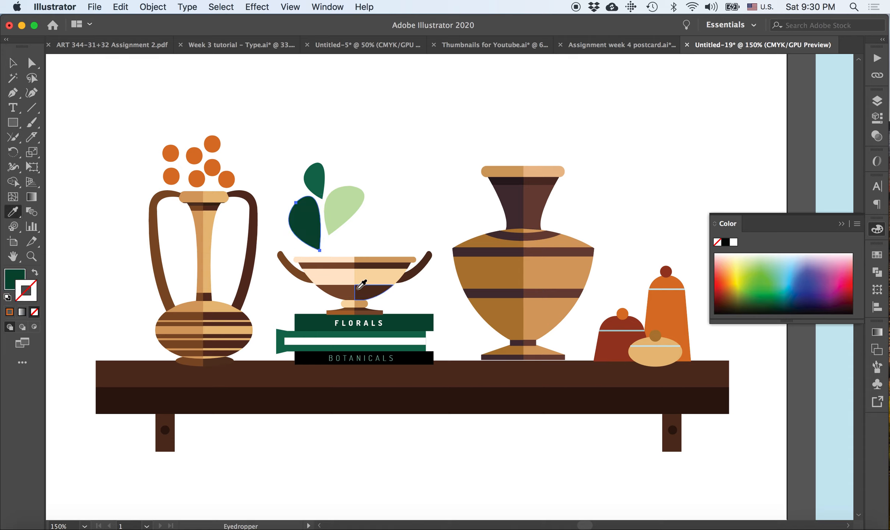
{"action": "left_click", "coordinate": [307, 357]}
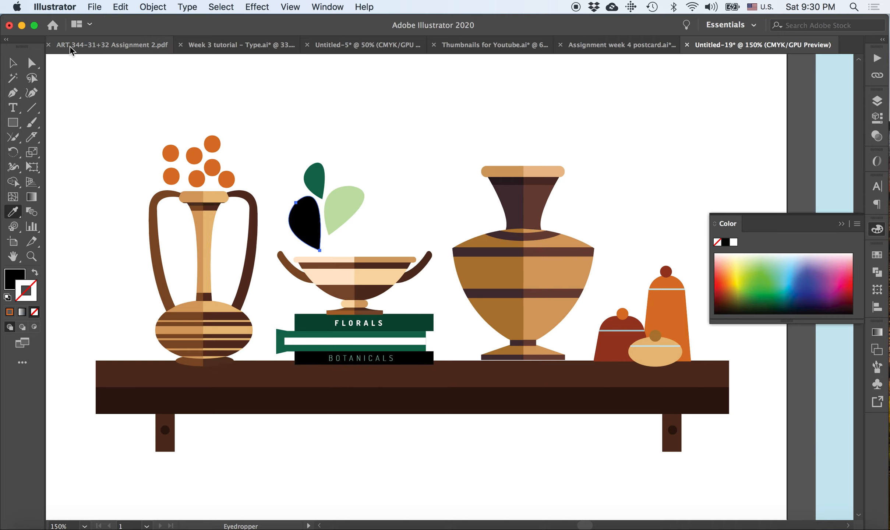
{"action": "left_click", "coordinate": [13, 64]}
{"action": "left_click", "coordinate": [143, 110]}
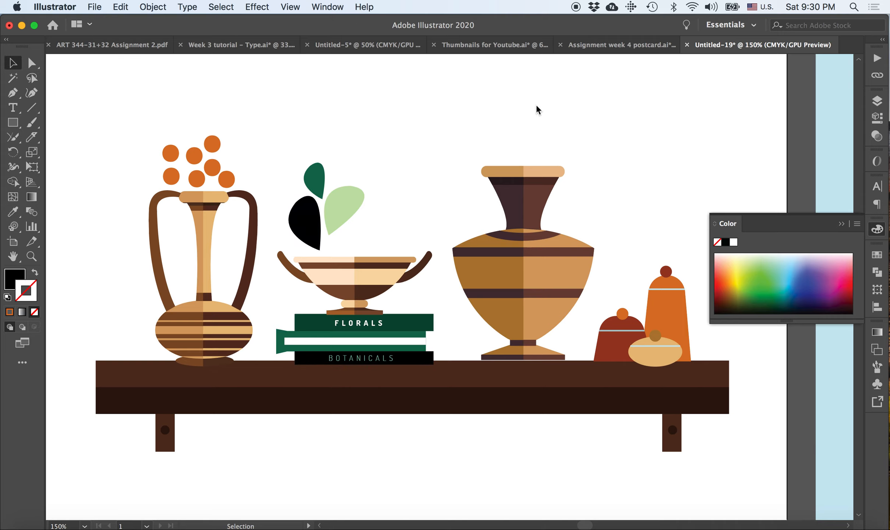
- Arrange the black and light green leaves behind the bowl's rim, with the small green leaf and a copy of it around them
{"action": "left_click_drag", "start_coordinate": [312, 227], "coordinate": [366, 226]}
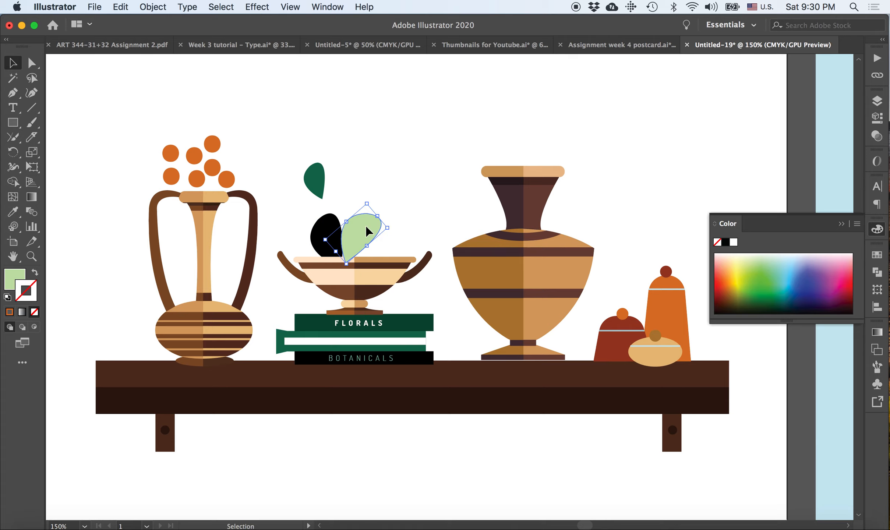
{"action": "left_click_drag", "start_coordinate": [320, 178], "coordinate": [299, 248]}
{"action": "left_click", "coordinate": [316, 158]}
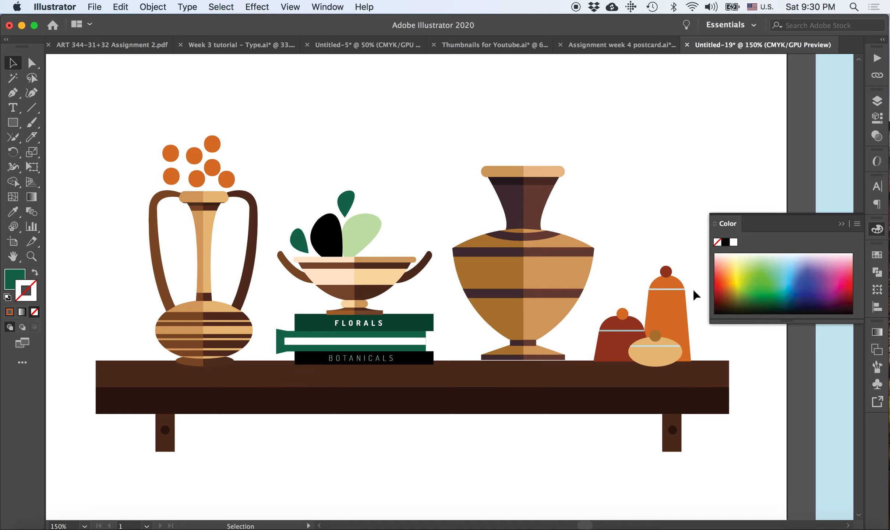
{"action": "left_click", "coordinate": [841, 224]}
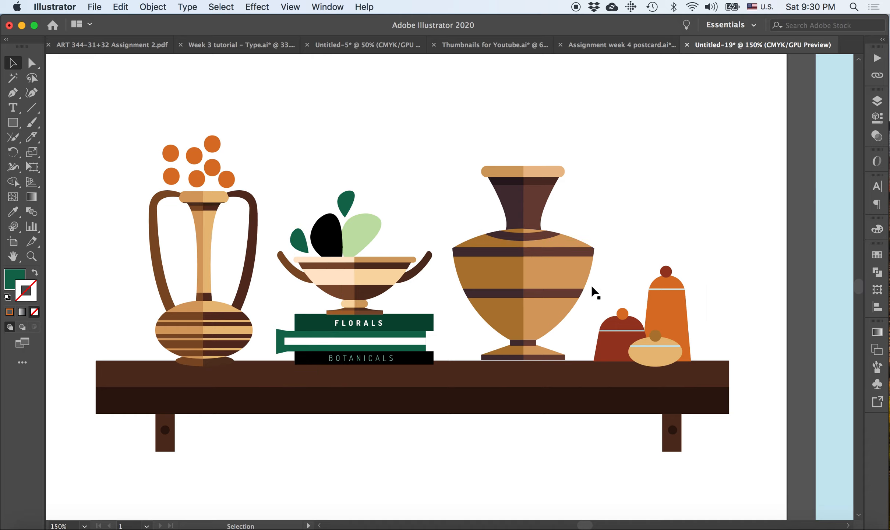